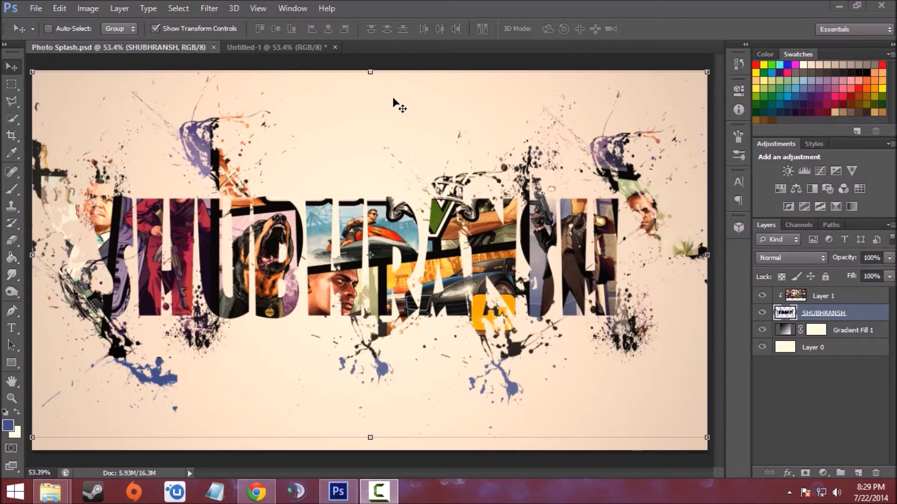
# Add a Gradient Fill layer to Untitled-1, starting from the Black, White gradient.
pyautogui.click(304, 47)
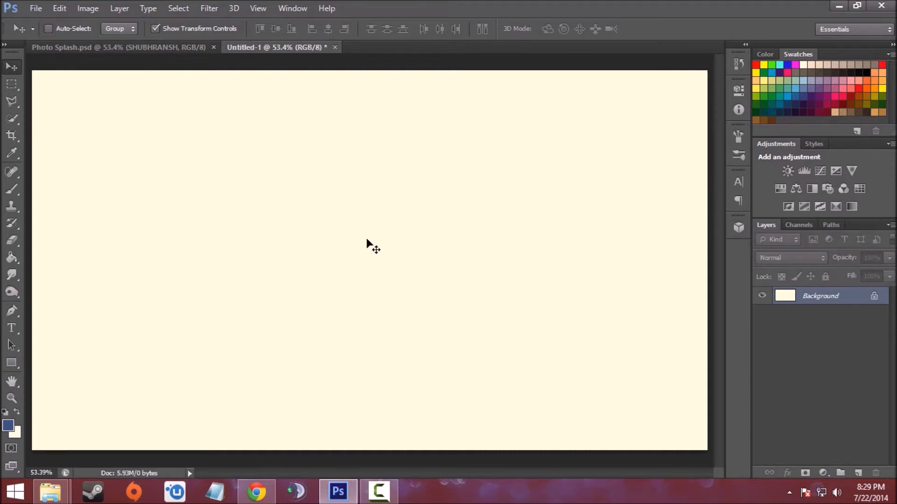
pyautogui.click(823, 473)
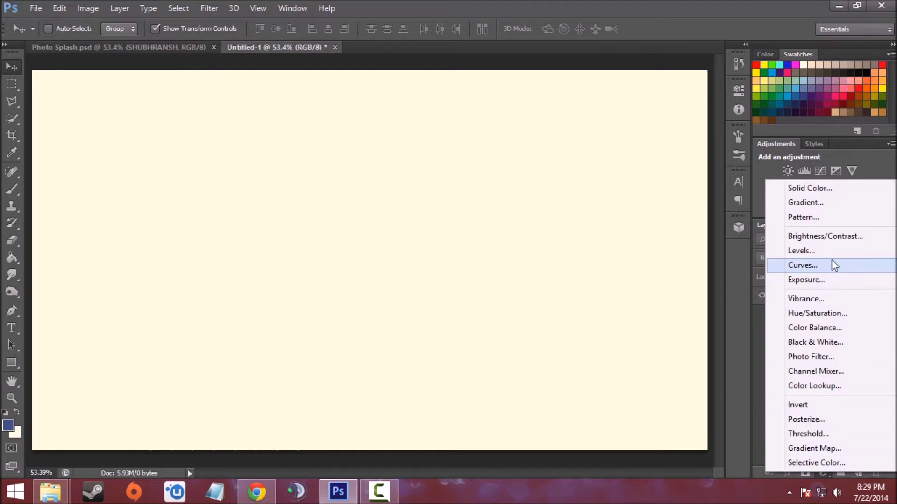
pyautogui.click(836, 203)
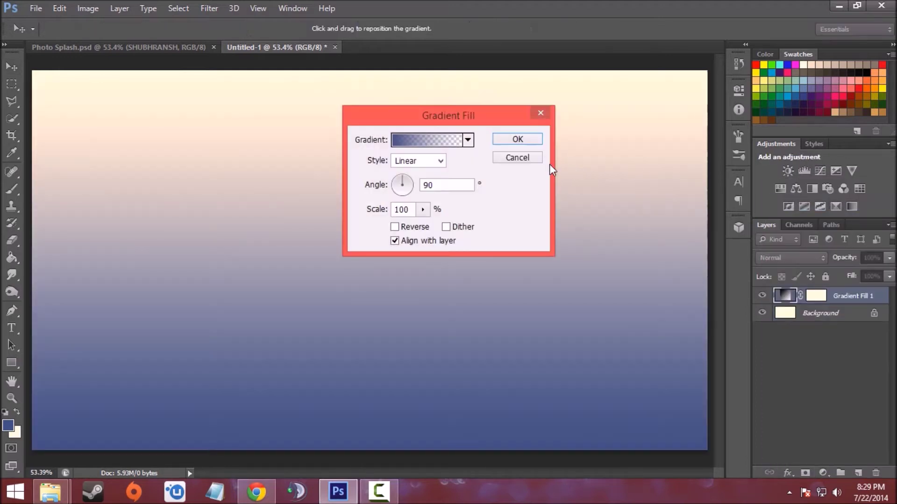
pyautogui.click(455, 140)
pyautogui.click(629, 131)
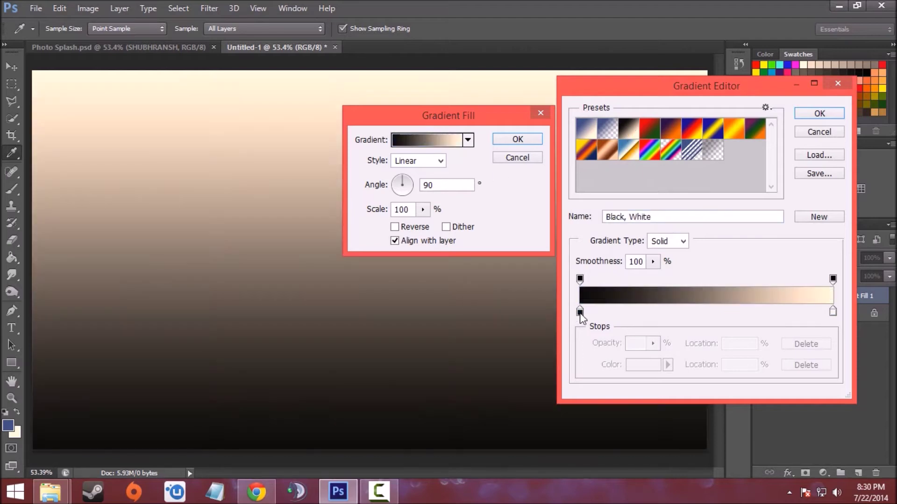
# Set the gradient stops to a light cream on the left and black on the right.
pyautogui.click(580, 311)
pyautogui.doubleClick(580, 312)
pyautogui.click(490, 241)
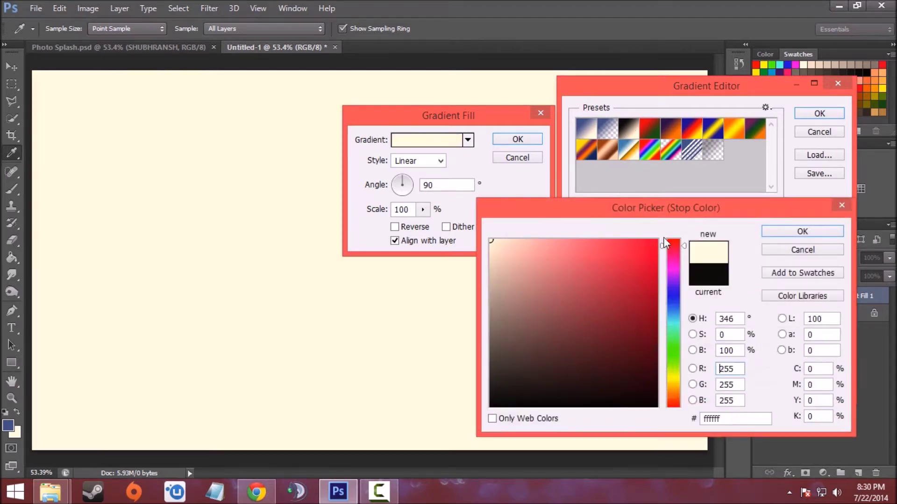
pyautogui.click(803, 232)
pyautogui.click(833, 311)
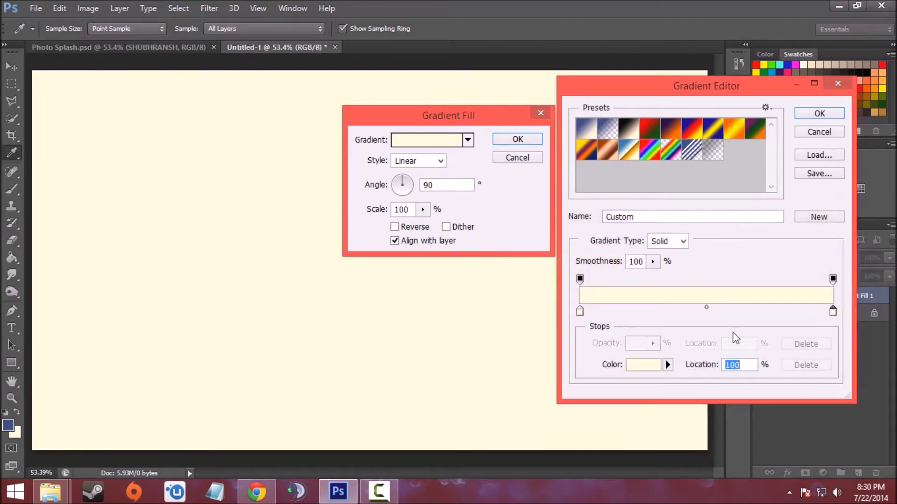
pyautogui.click(644, 366)
pyautogui.click(658, 406)
pyautogui.click(792, 235)
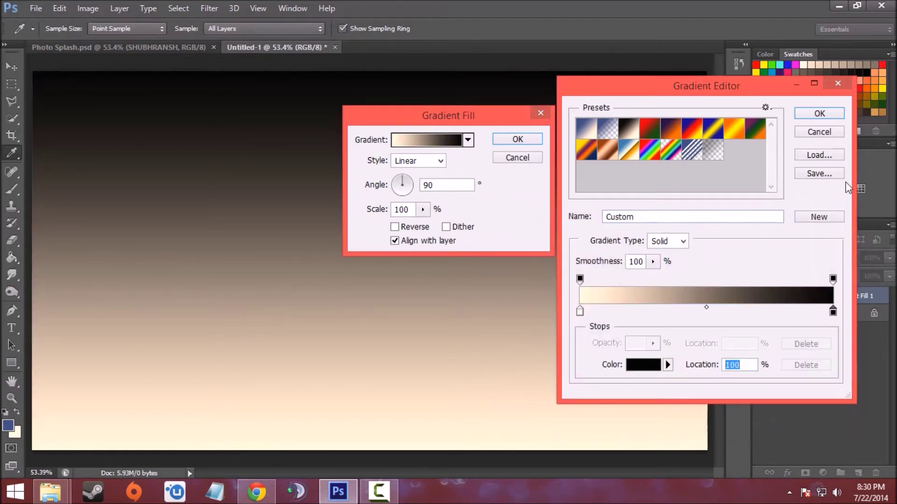
pyautogui.click(820, 114)
# Make the gradient Radial, raise its scale to 921%, and confirm the fill.
pyautogui.click(434, 165)
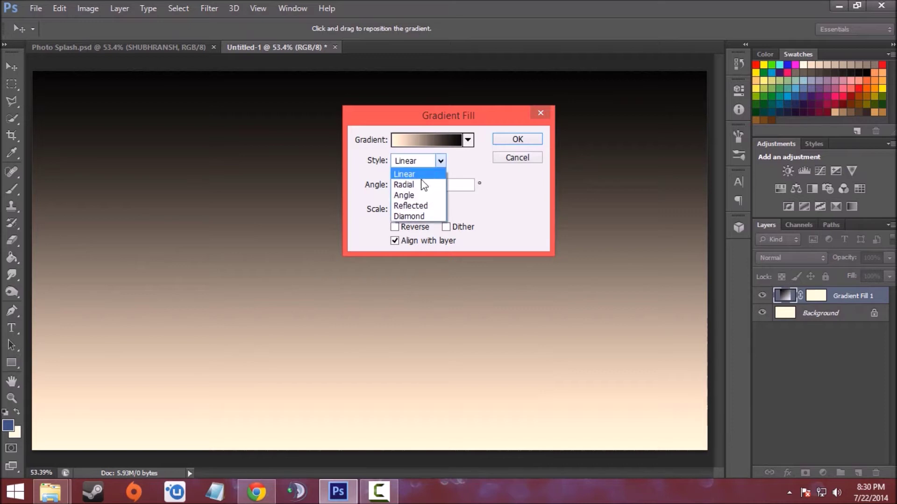
pyautogui.click(423, 185)
pyautogui.click(423, 209)
pyautogui.moveTo(418, 223); pyautogui.dragTo(480, 232)
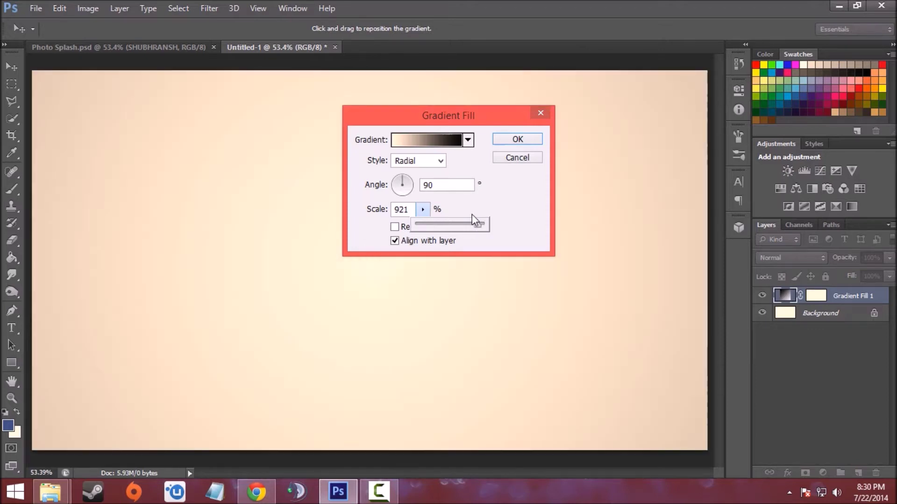
pyautogui.click(500, 139)
# Type SHUBHRANSH in black 500 pt Showcard Gothic on the canvas.
pyautogui.click(12, 328)
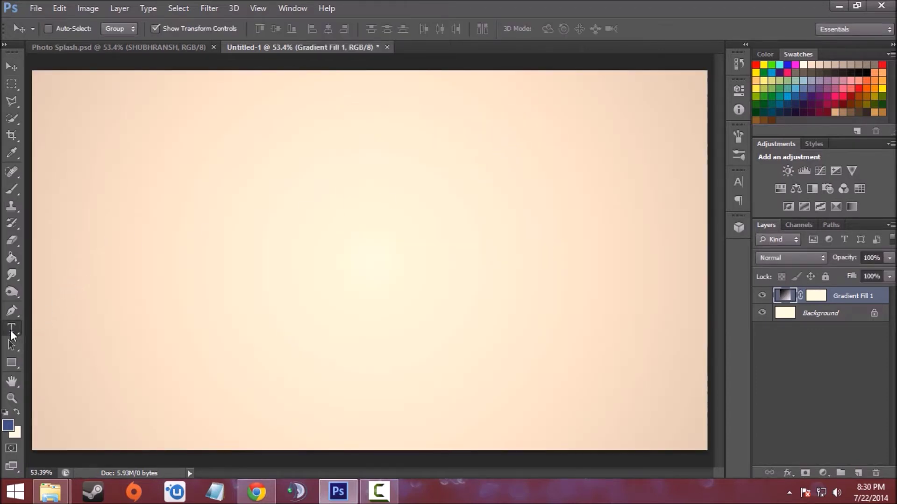
pyautogui.click(292, 319)
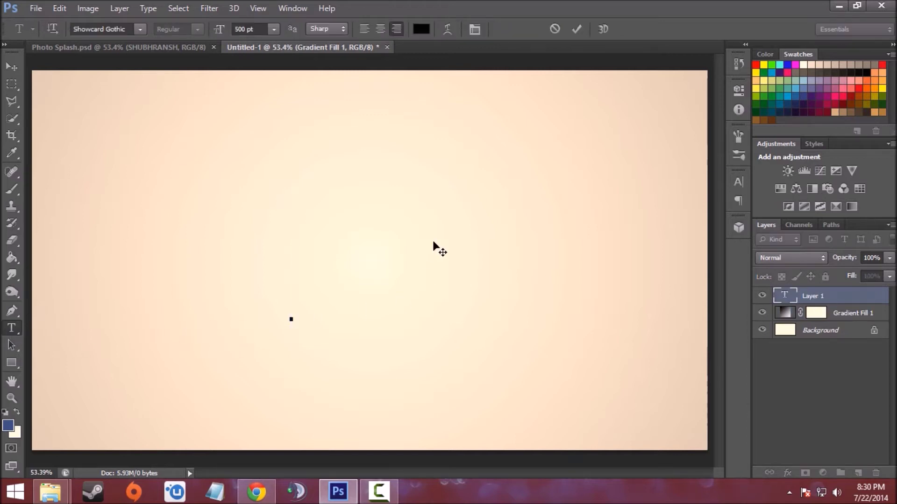
pyautogui.write('SHUBHRAN')
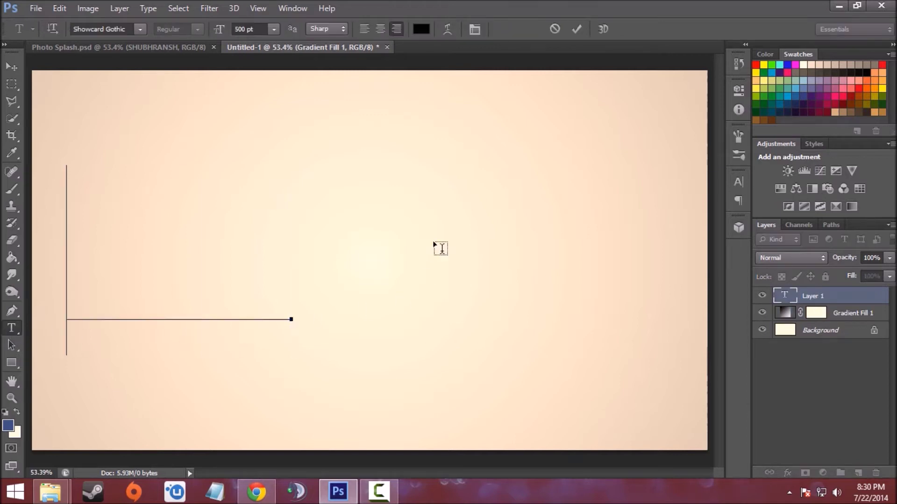
pyautogui.write('SH')
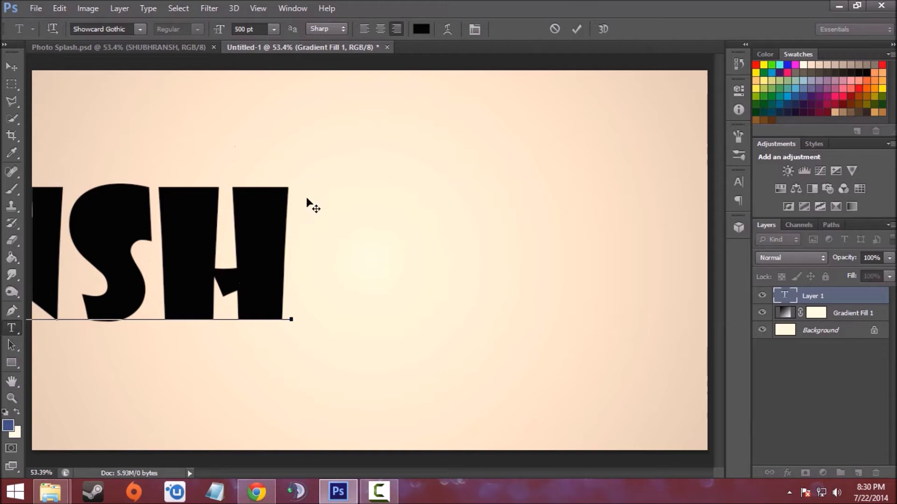
pyautogui.click(12, 66)
# Centre the word and squeeze it to about 52% width with Free Transform.
pyautogui.moveTo(145, 266); pyautogui.dragTo(358, 271)
pyautogui.moveTo(502, 248); pyautogui.dragTo(475, 265)
pyautogui.moveTo(395, 271); pyautogui.dragTo(599, 266)
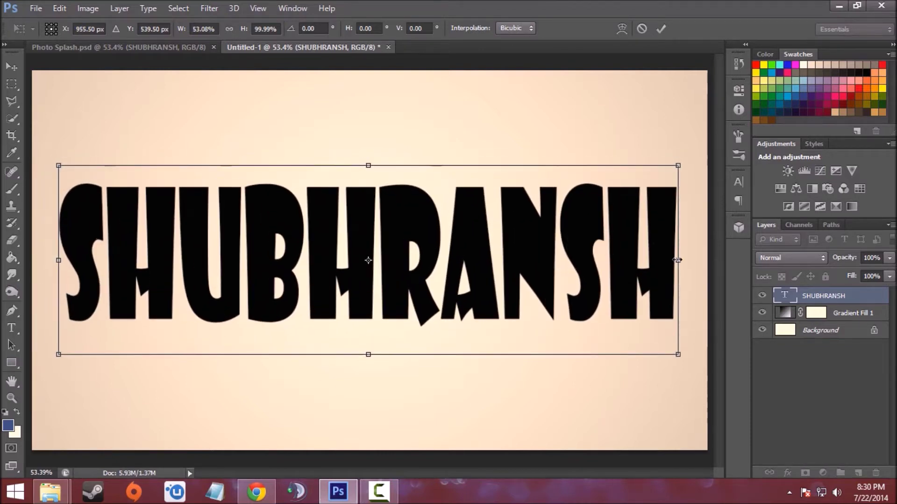
pyautogui.moveTo(678, 260); pyautogui.dragTo(664, 260)
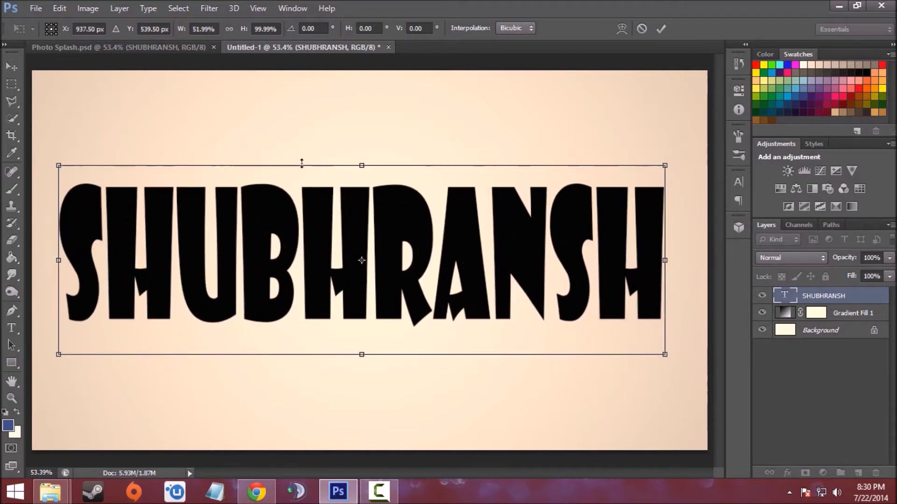
pyautogui.moveTo(361, 164); pyautogui.dragTo(362, 168)
pyautogui.click(2, 67)
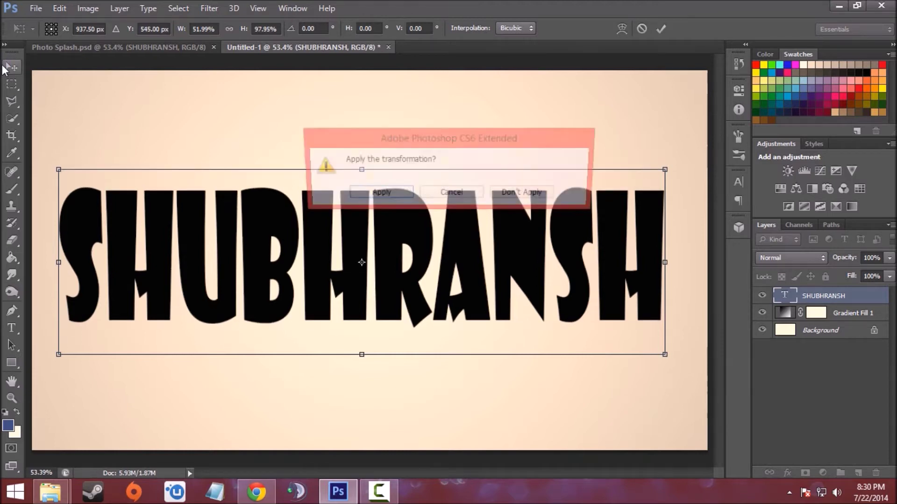
pyautogui.press('Return')
# Open the GTA V wallpaper image file.
pyautogui.click(36, 6)
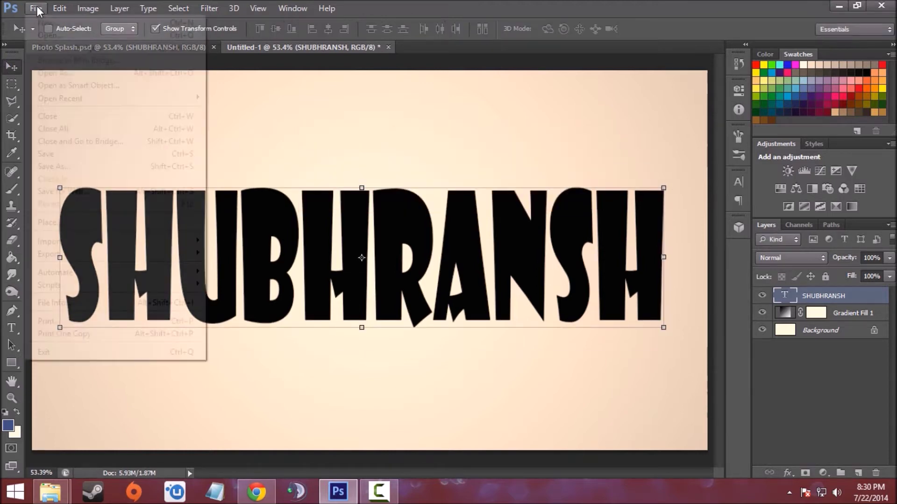
pyautogui.click(49, 32)
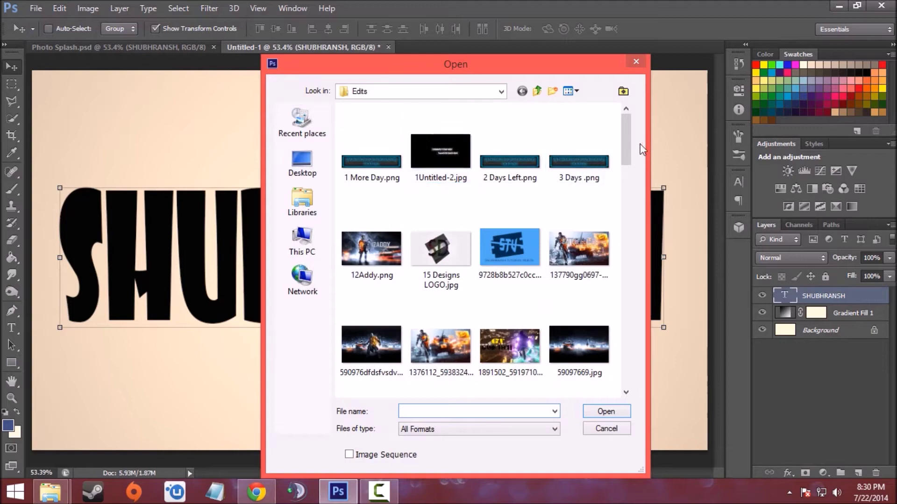
pyautogui.moveTo(629, 149); pyautogui.dragTo(630, 183)
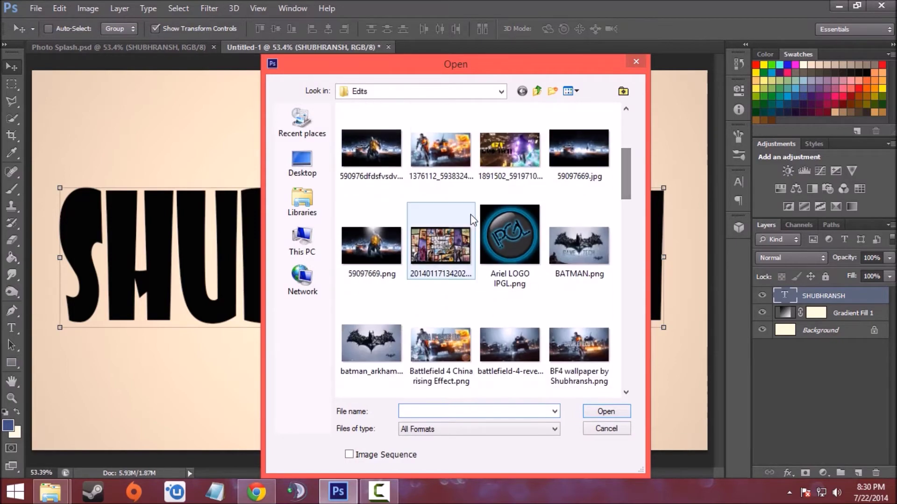
pyautogui.click(446, 231)
pyautogui.click(606, 412)
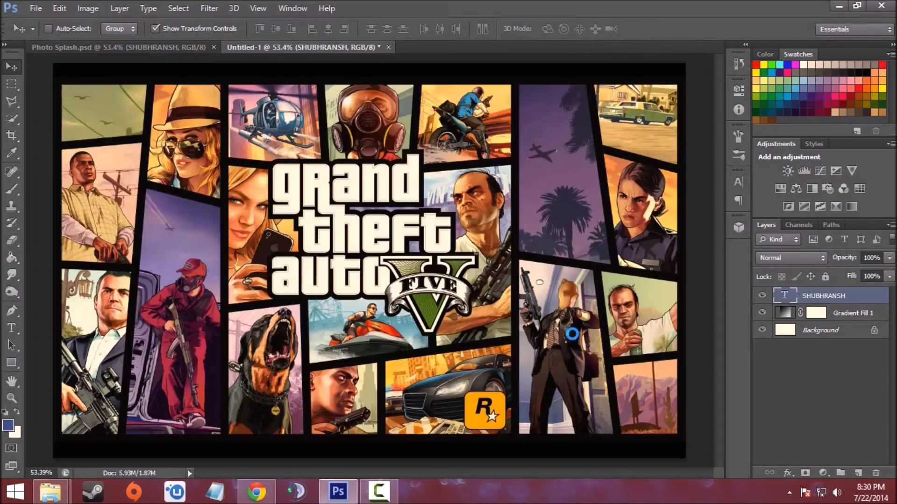
# Paste the GTA V image into Untitled-1 and scale it to cover the canvas.
pyautogui.click(322, 47)
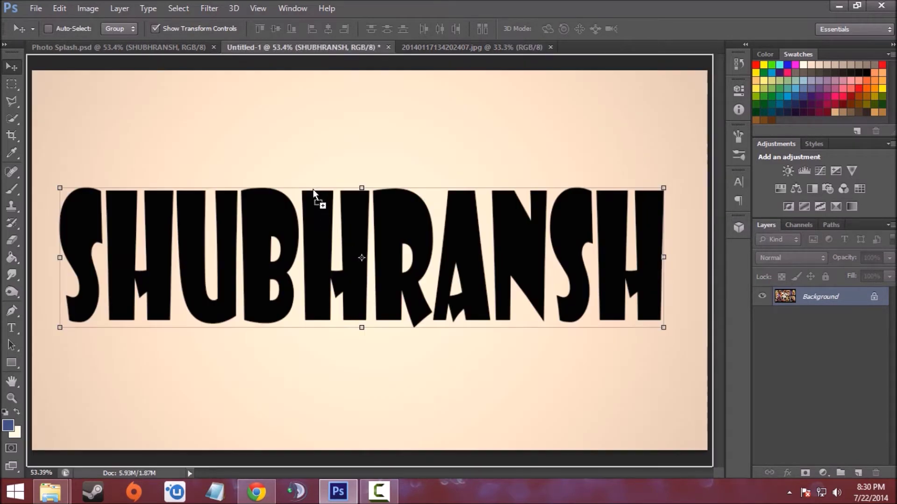
pyautogui.hotkey('ctrl', 'v')
pyautogui.moveTo(320, 254); pyautogui.dragTo(161, 312)
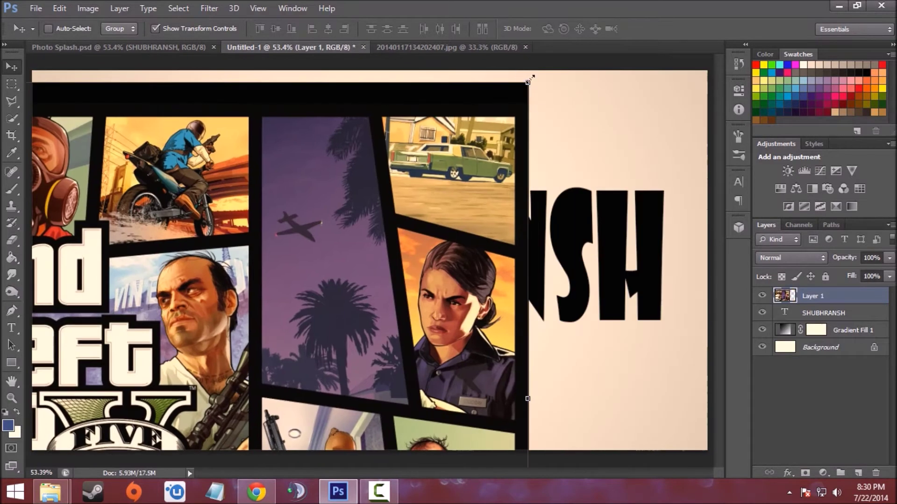
pyautogui.moveTo(528, 79); pyautogui.dragTo(423, 270)
pyautogui.moveTo(401, 355); pyautogui.dragTo(481, 88)
pyautogui.moveTo(511, 245); pyautogui.dragTo(709, 448)
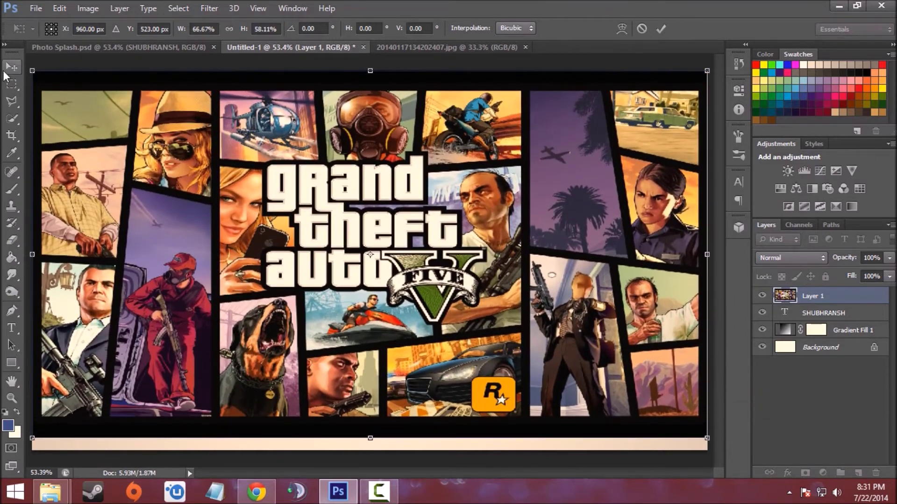
pyautogui.click(7, 71)
pyautogui.click(375, 195)
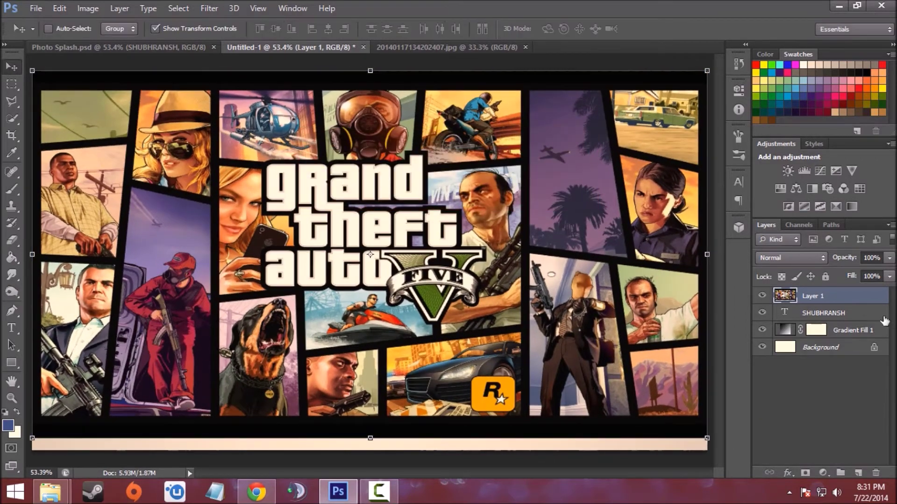
# Clip the wallpaper layer to the SHUBHRANSH text and shift it upward inside the letters.
pyautogui.rightClick(845, 296)
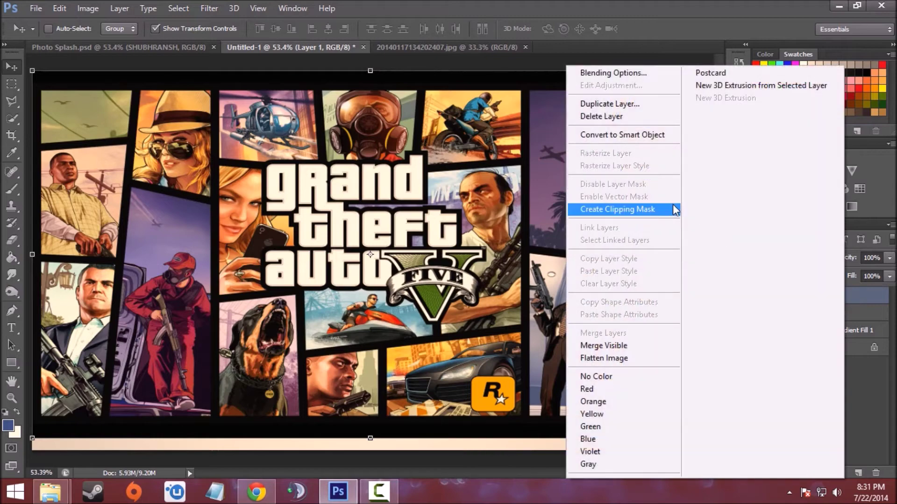
pyautogui.click(673, 210)
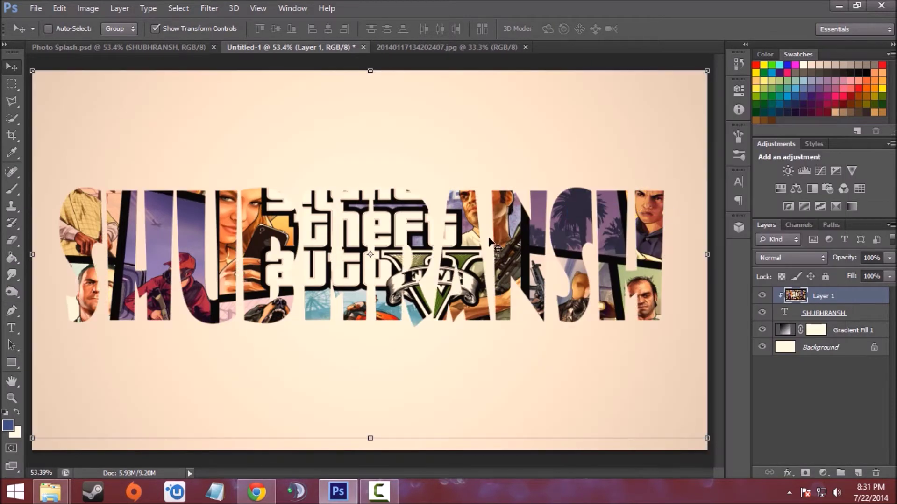
pyautogui.moveTo(492, 248); pyautogui.dragTo(491, 166)
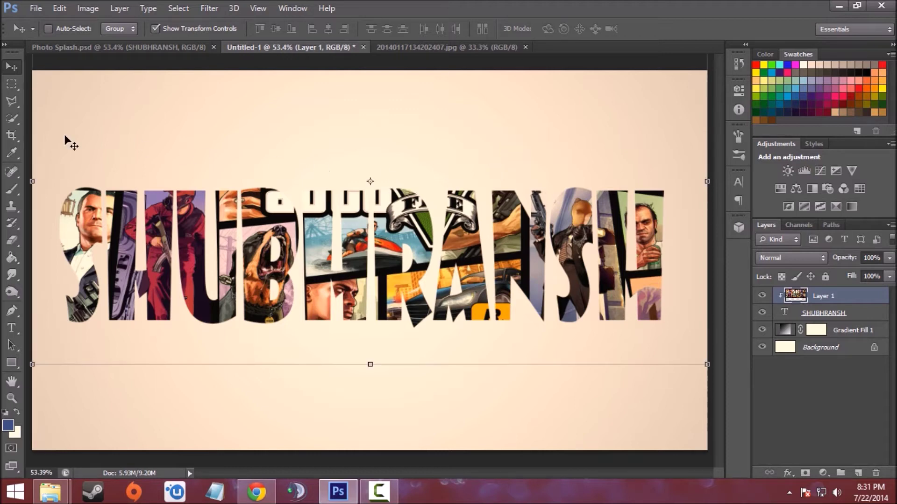
pyautogui.click(14, 187)
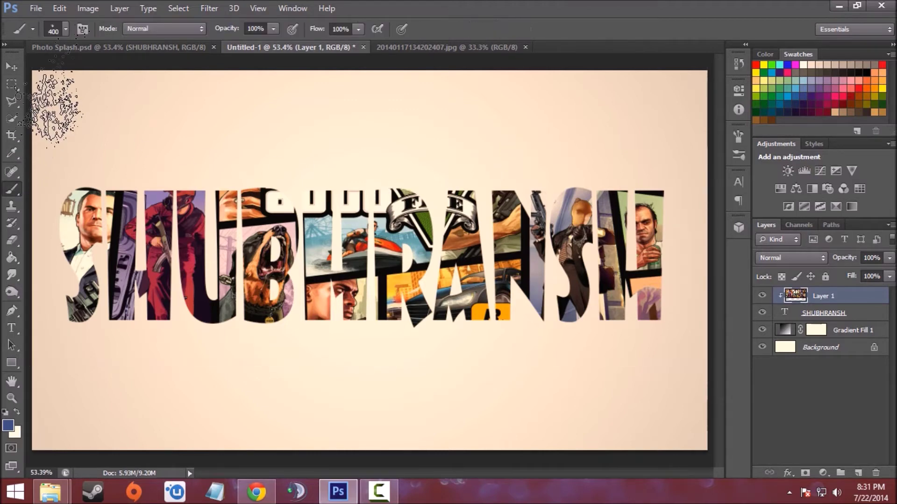
# Load the 2199 splash brush at 800 px, testing one splash on the H and undoing it.
pyautogui.click(65, 29)
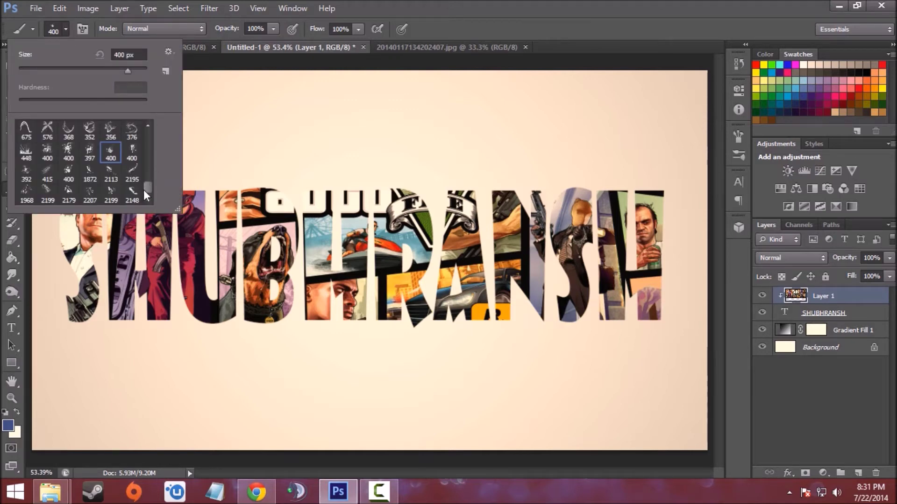
pyautogui.click(111, 191)
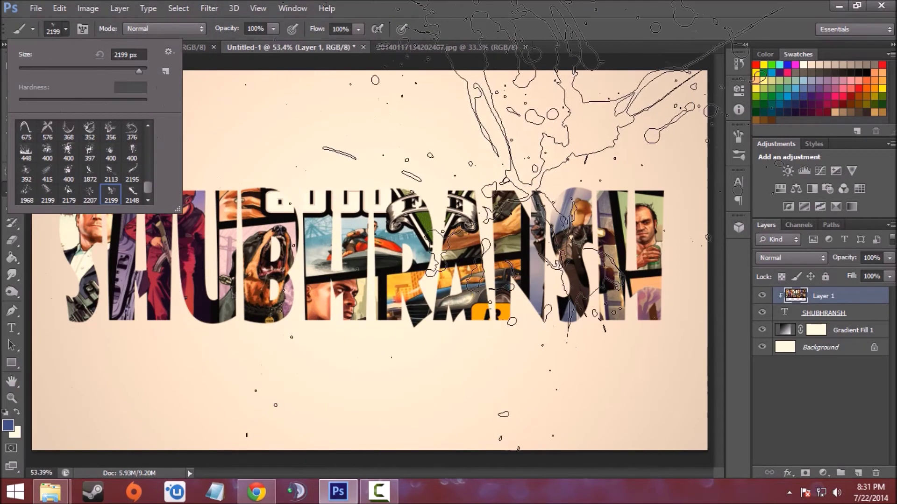
pyautogui.moveTo(127, 57); pyautogui.dragTo(111, 58)
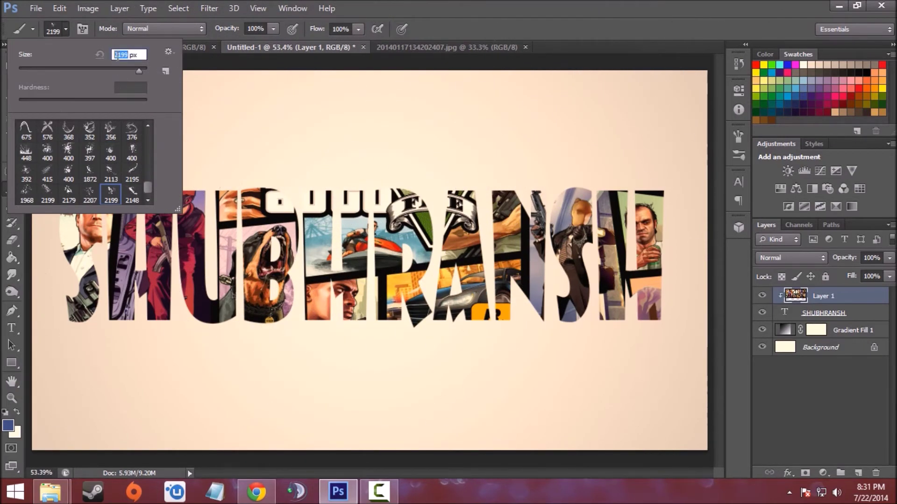
pyautogui.write('800')
pyautogui.press('Return')
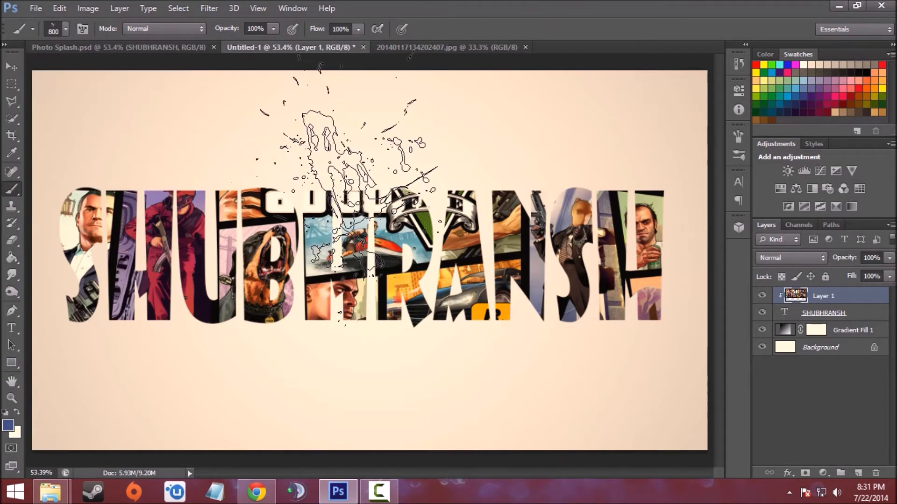
pyautogui.click(643, 170)
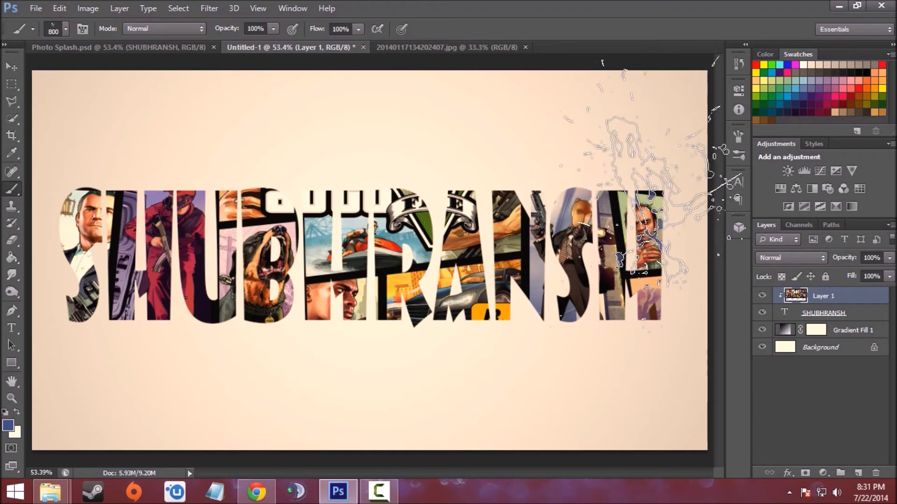
pyautogui.hotkey('ctrl', 'z')
# Rasterize the SHUBHRANSH layer and stamp splashes at its right end, left of the first S, and top-left.
pyautogui.click(864, 314)
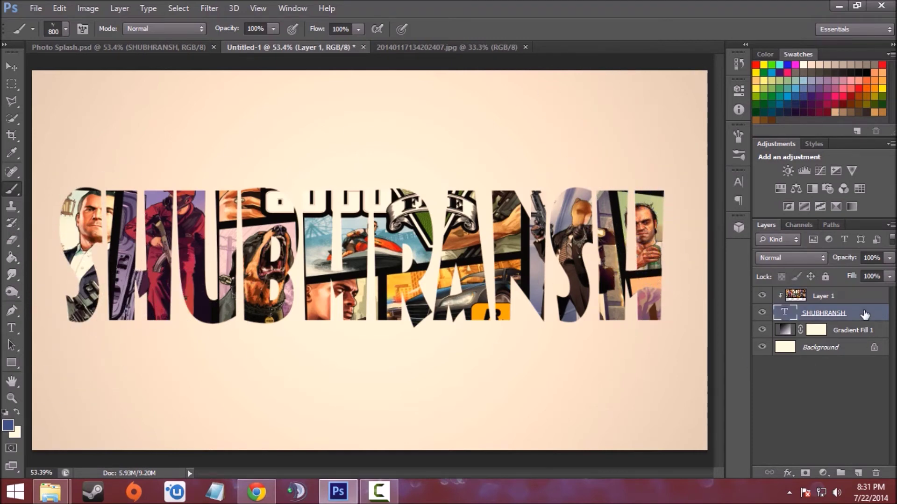
pyautogui.click(507, 222)
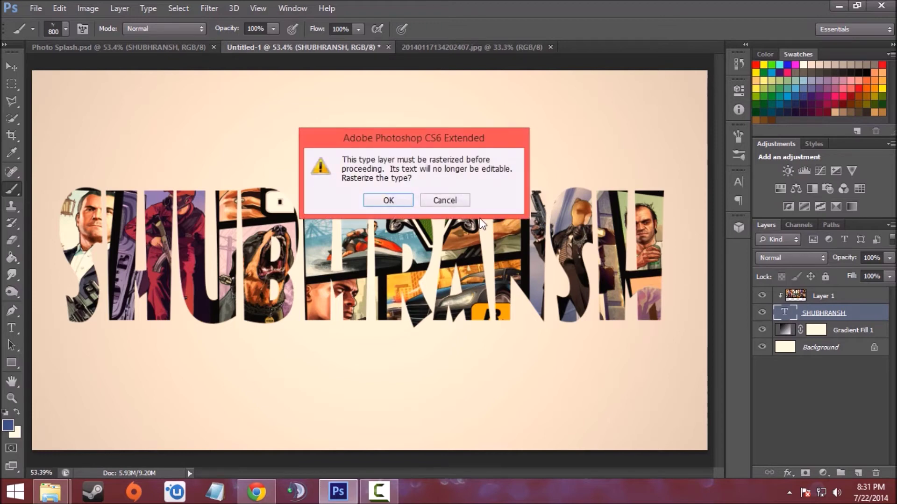
pyautogui.click(387, 201)
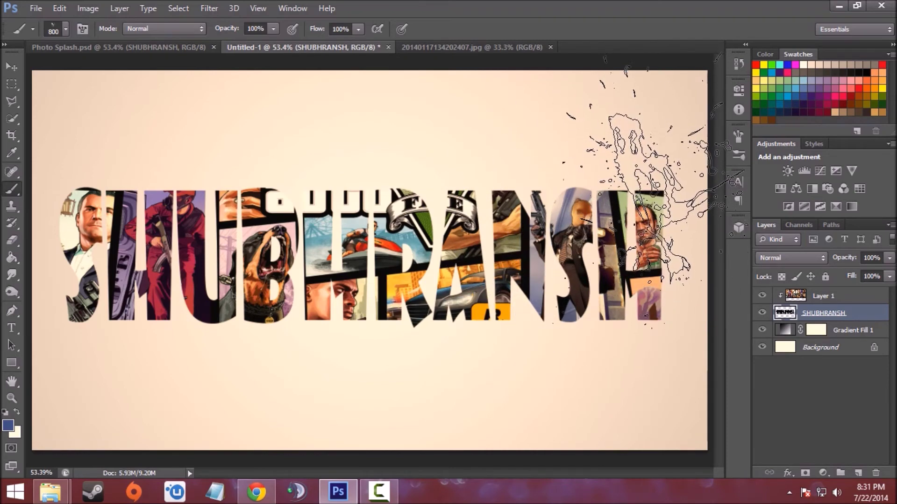
pyautogui.click(653, 178)
pyautogui.click(82, 322)
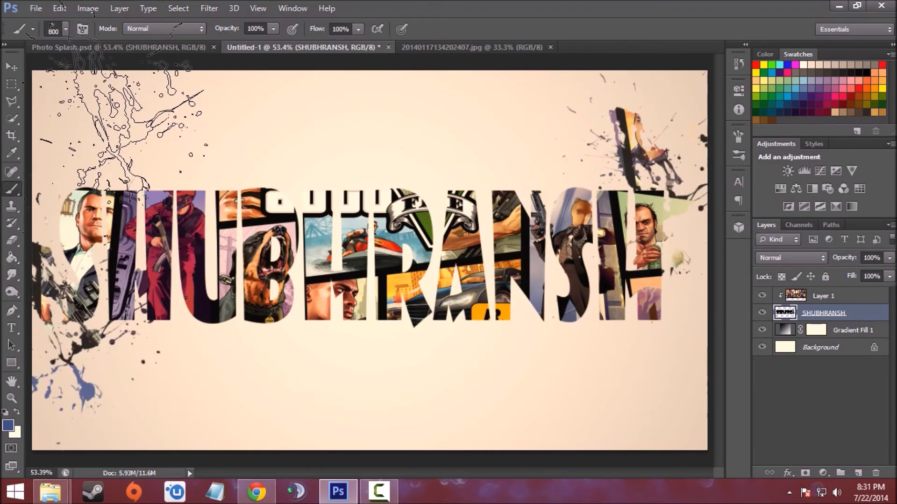
pyautogui.click(103, 122)
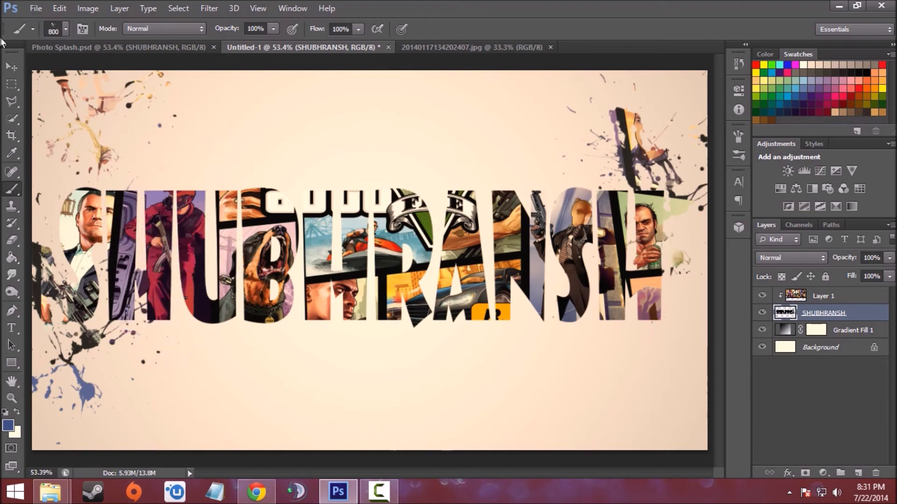
pyautogui.click(65, 29)
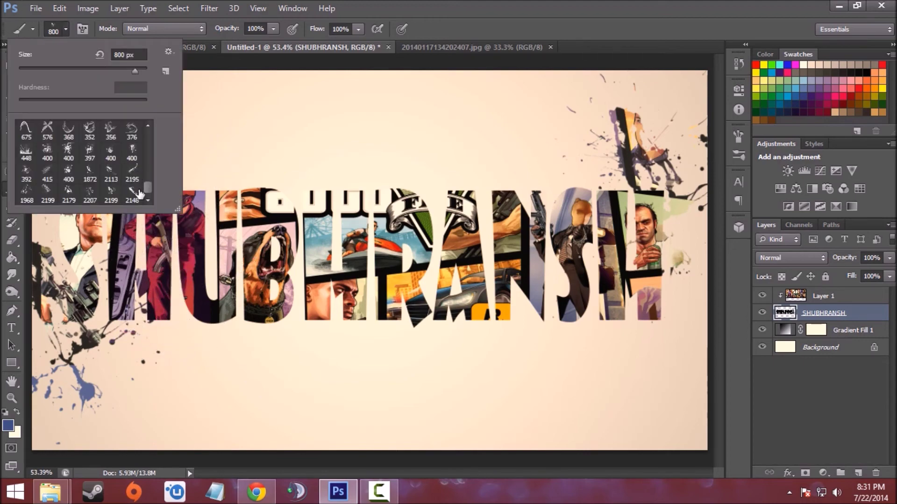
# Choose the 2148 splash brush preset and set its size to 750 px.
pyautogui.click(132, 194)
pyautogui.click(90, 194)
pyautogui.click(111, 173)
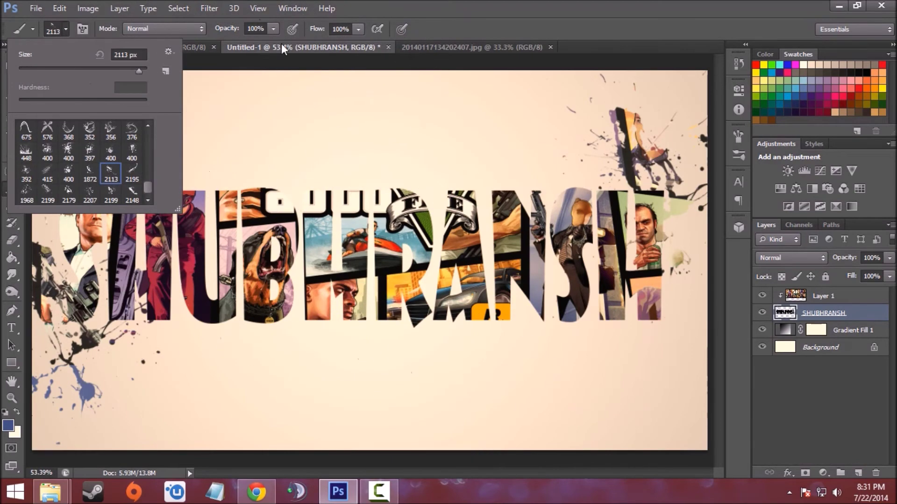
pyautogui.click(132, 194)
pyautogui.doubleClick(130, 58)
pyautogui.press('BackSpace')
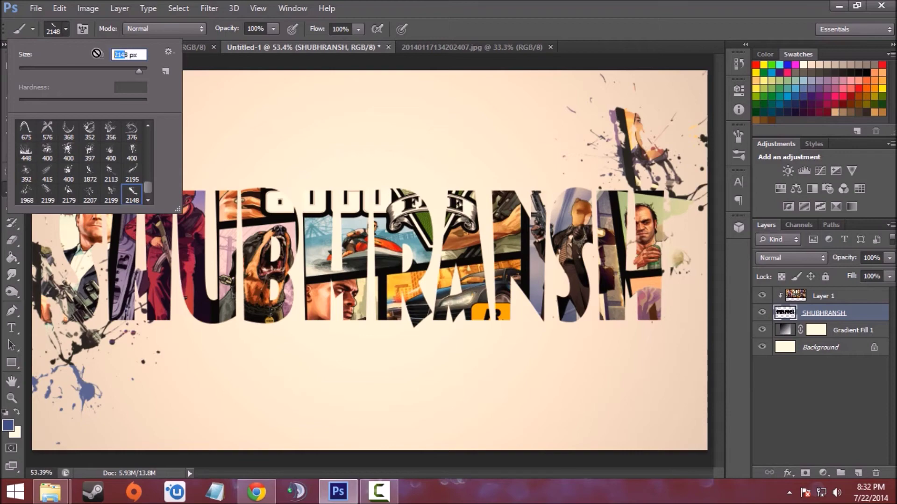
pyautogui.write('750')
pyautogui.press('Return')
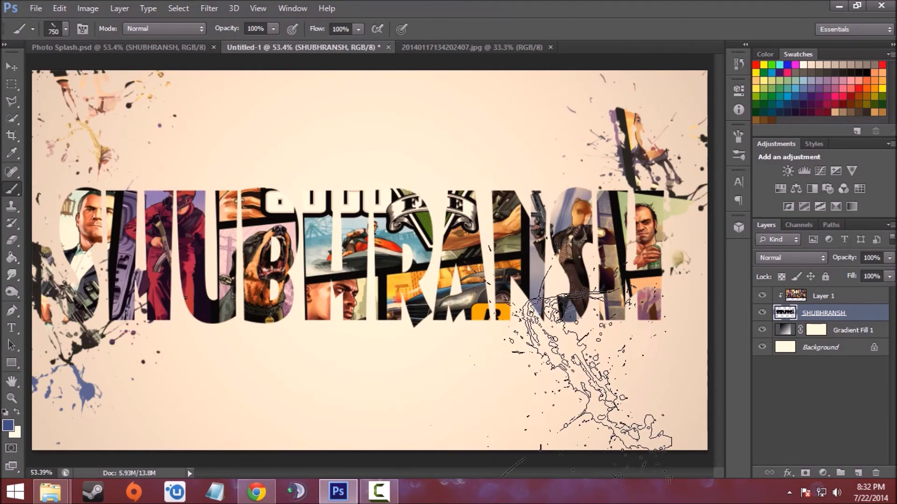
# Stamp 750 px splashes above the middle and left letters of the word.
pyautogui.click(509, 124)
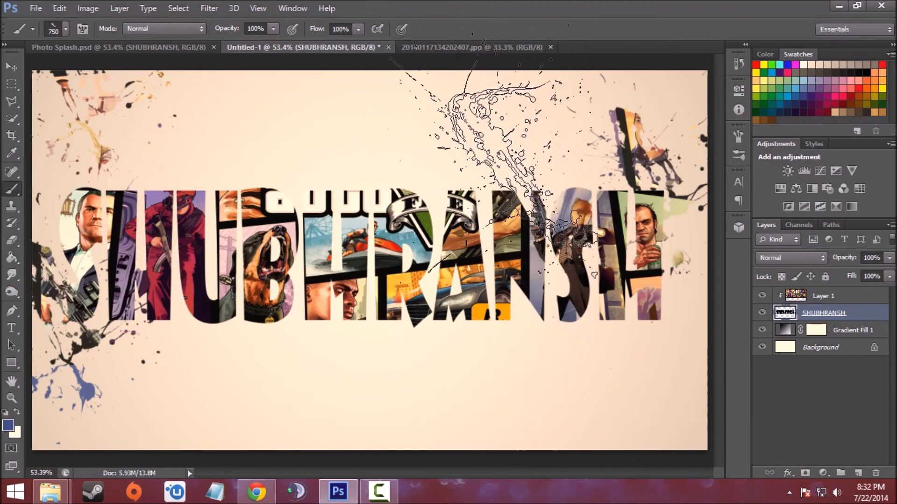
pyautogui.click(232, 154)
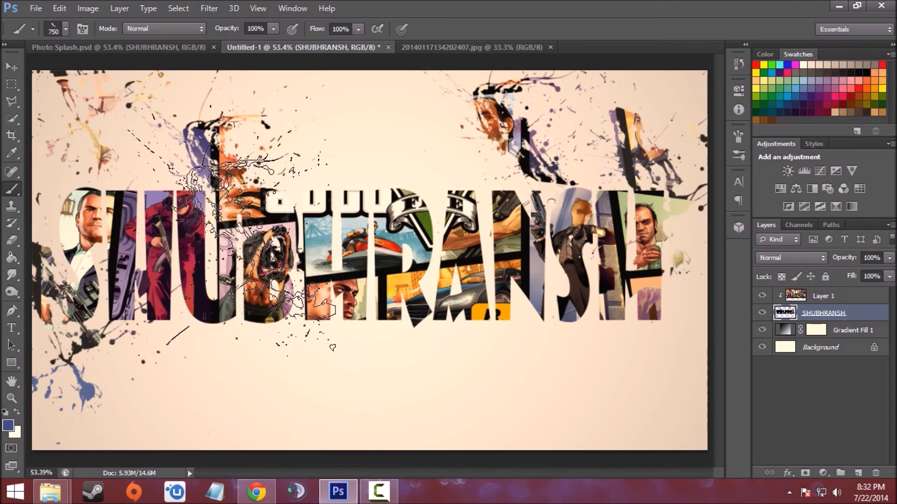
pyautogui.click(65, 29)
pyautogui.click(132, 152)
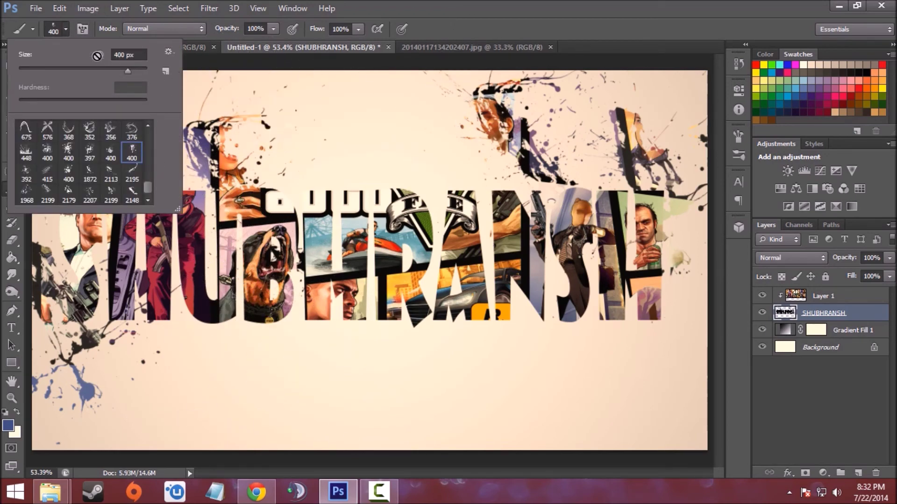
# Stamp 400 px drip splashes below the UB, NS and HR letters and the word's right end.
pyautogui.press('Return')
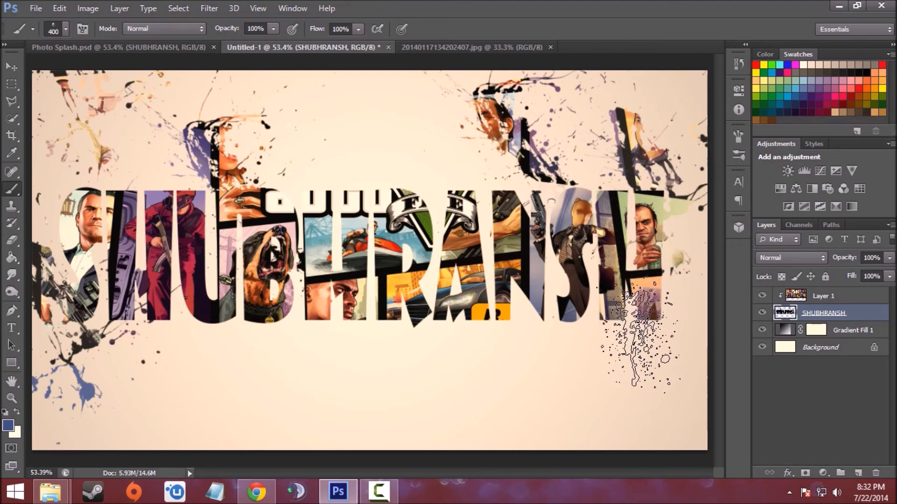
pyautogui.click(650, 337)
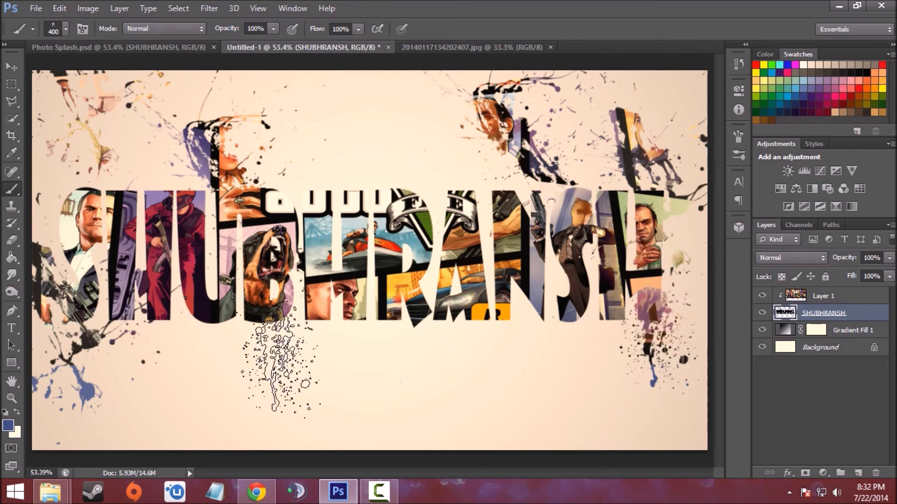
pyautogui.click(220, 330)
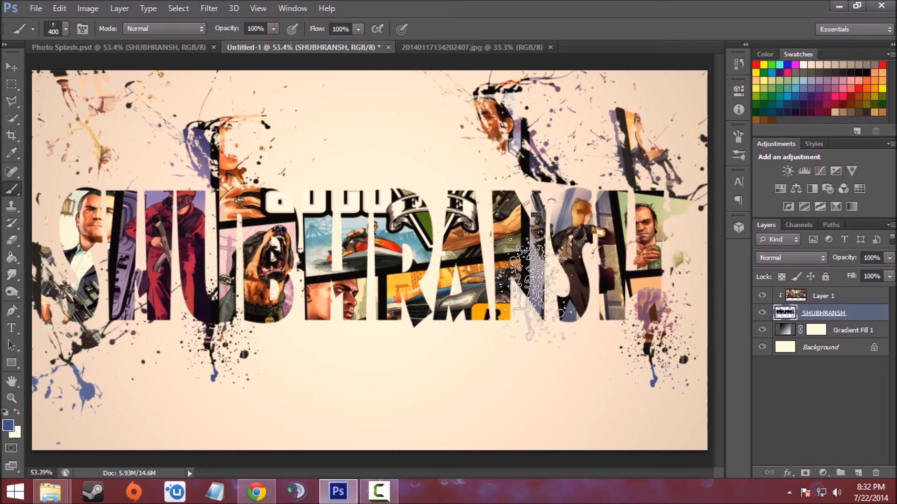
pyautogui.click(545, 287)
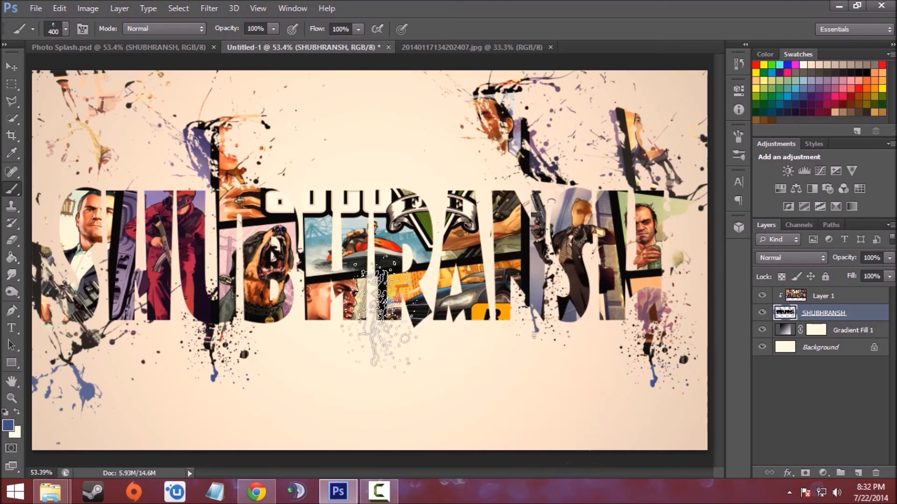
pyautogui.click(390, 315)
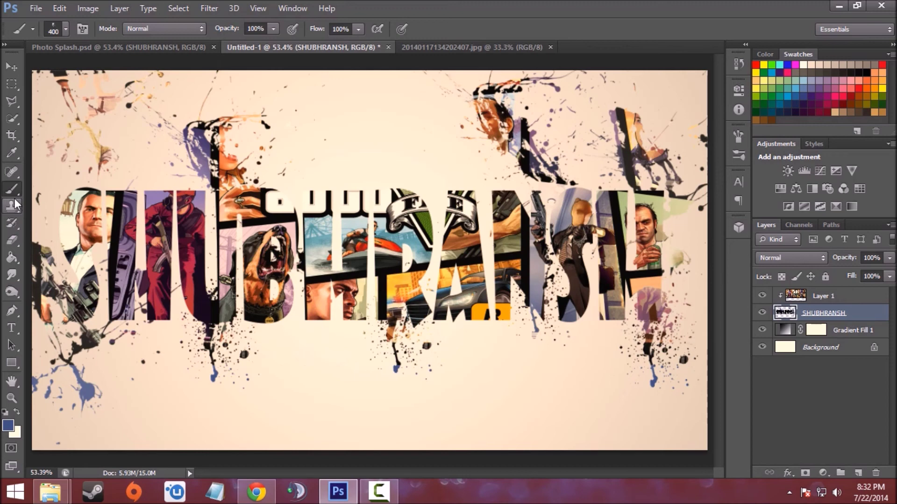